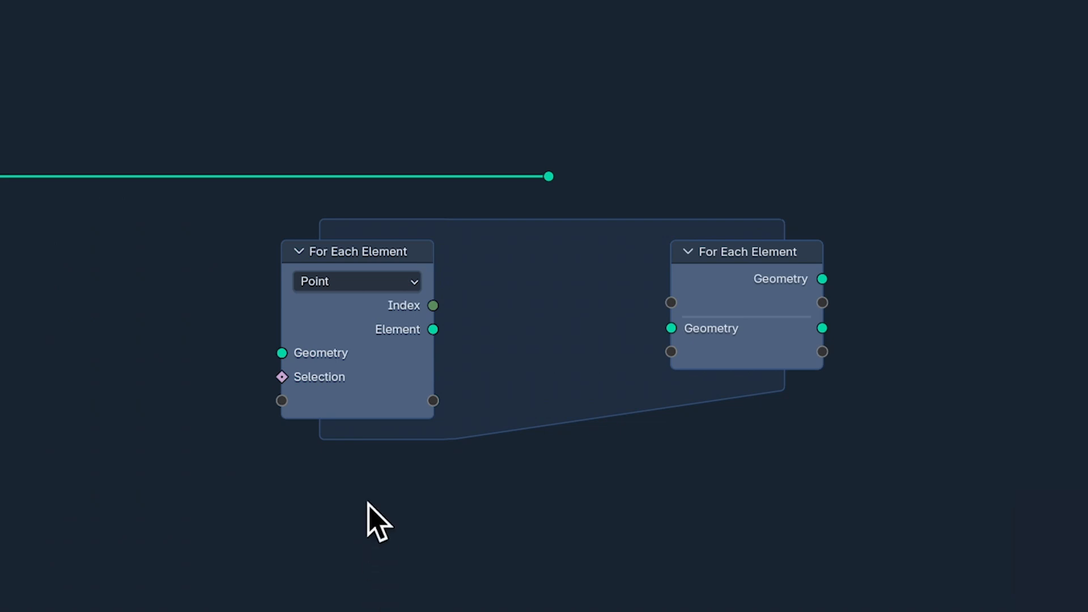
- Set the domain of the For Each Element zone to Face
left_click(415, 284)
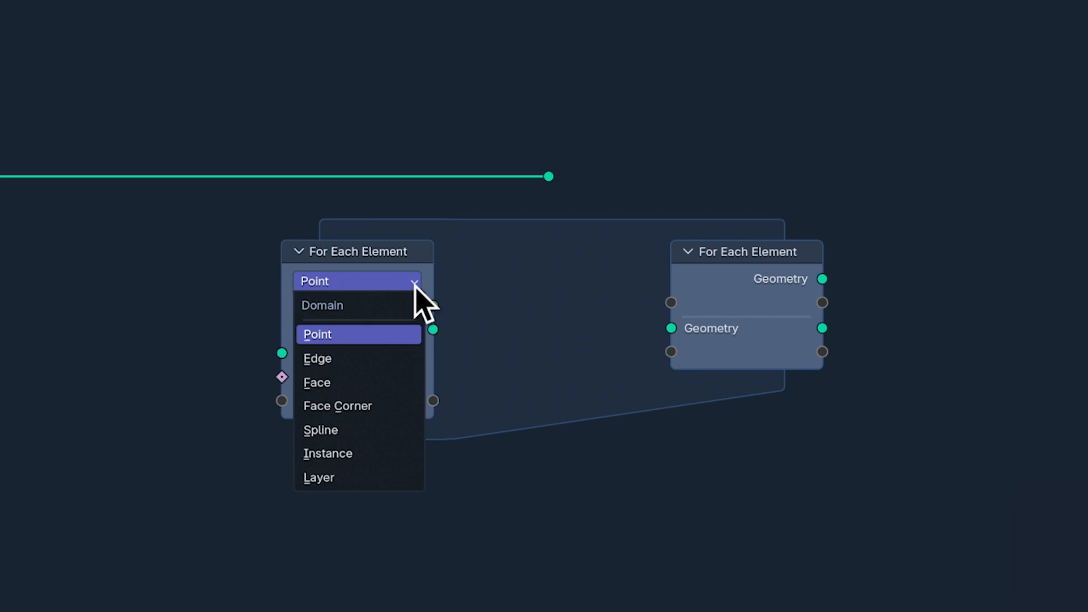
left_click(382, 383)
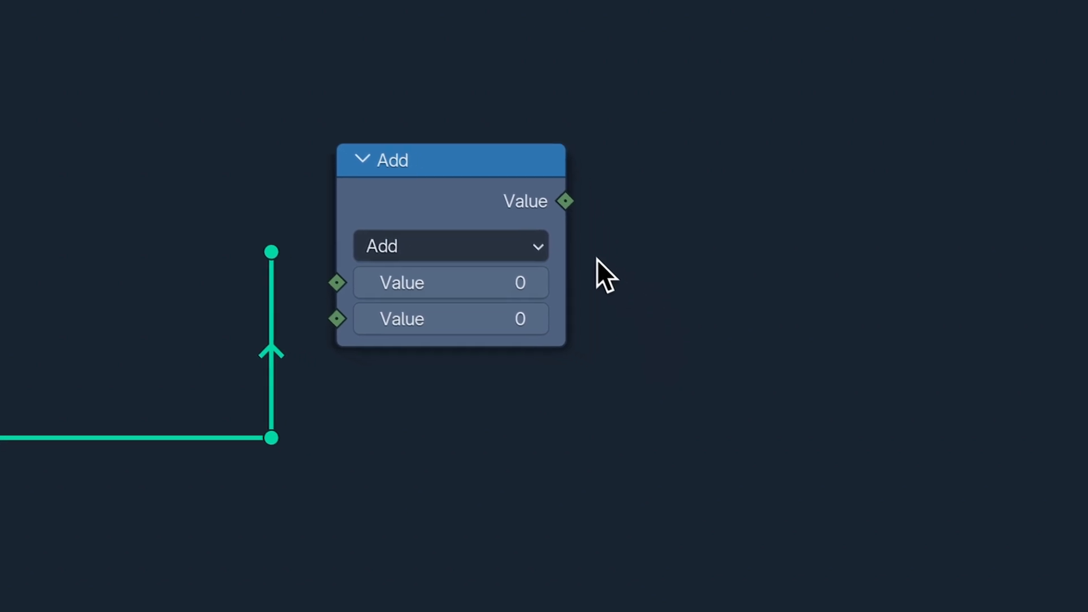
- Review the operations offered by the integer Add node and the data types offered by the Hash Value node
left_click(631, 287)
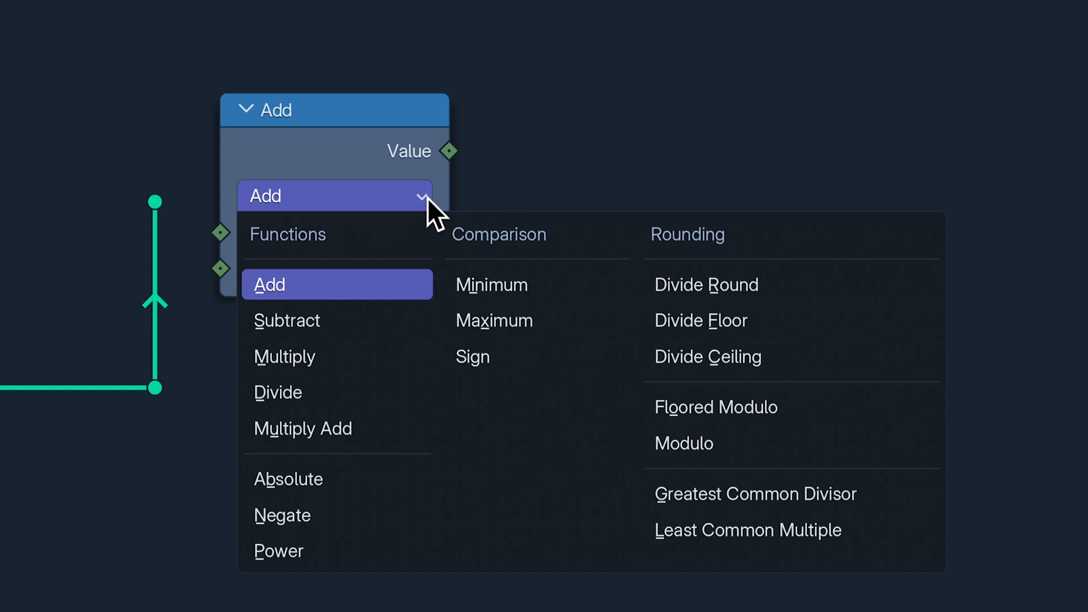
left_click(427, 199)
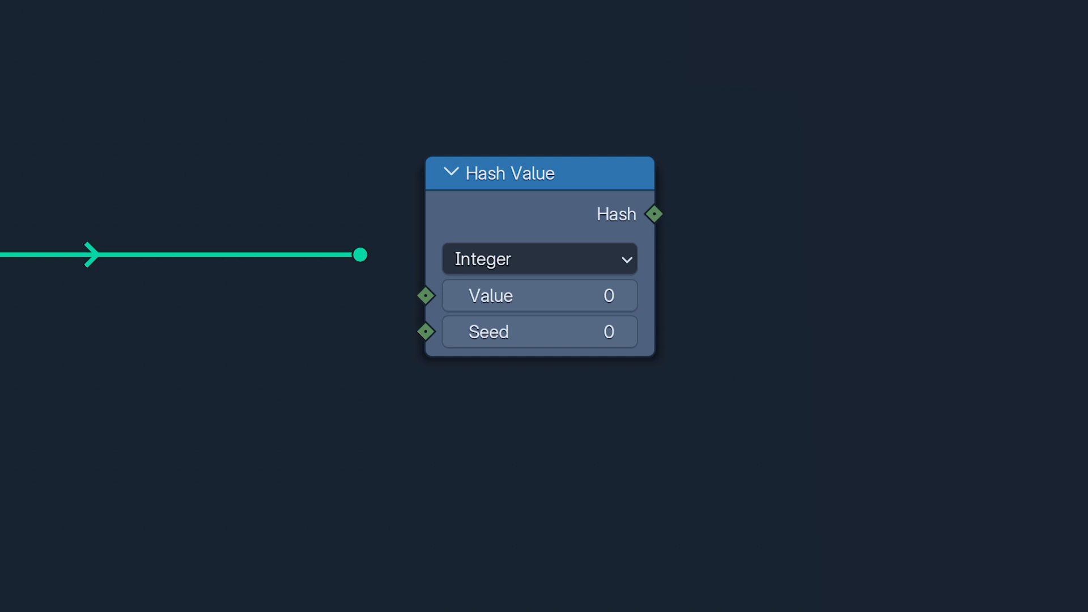
left_click(626, 258)
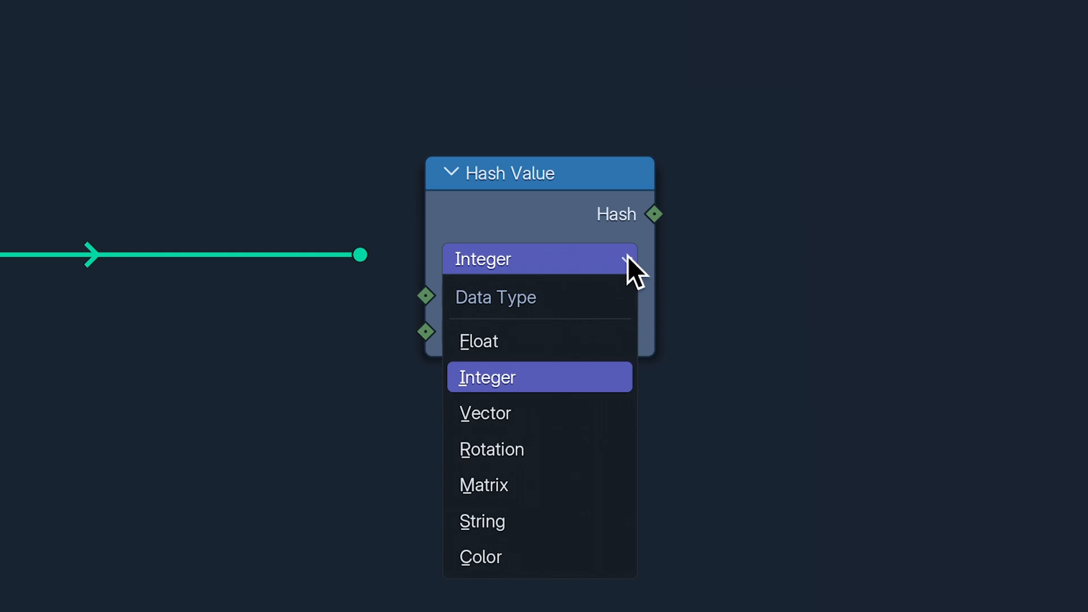
left_click(627, 256)
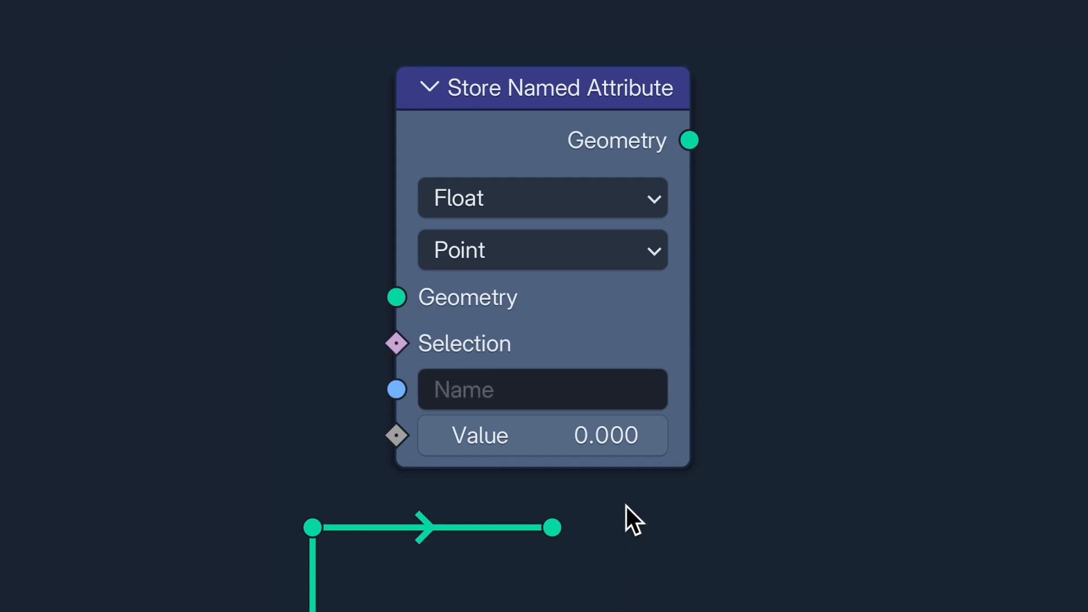
- Enter "pls like/subscrib" as the attribute name in the Store Named Attribute node
left_click(548, 386)
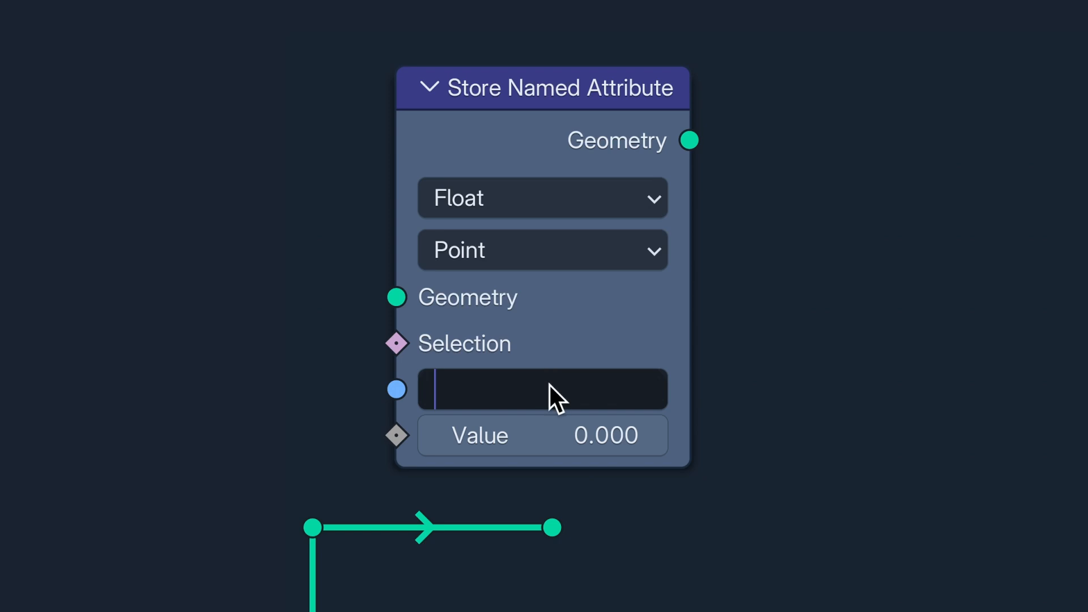
type("pls like/sub")
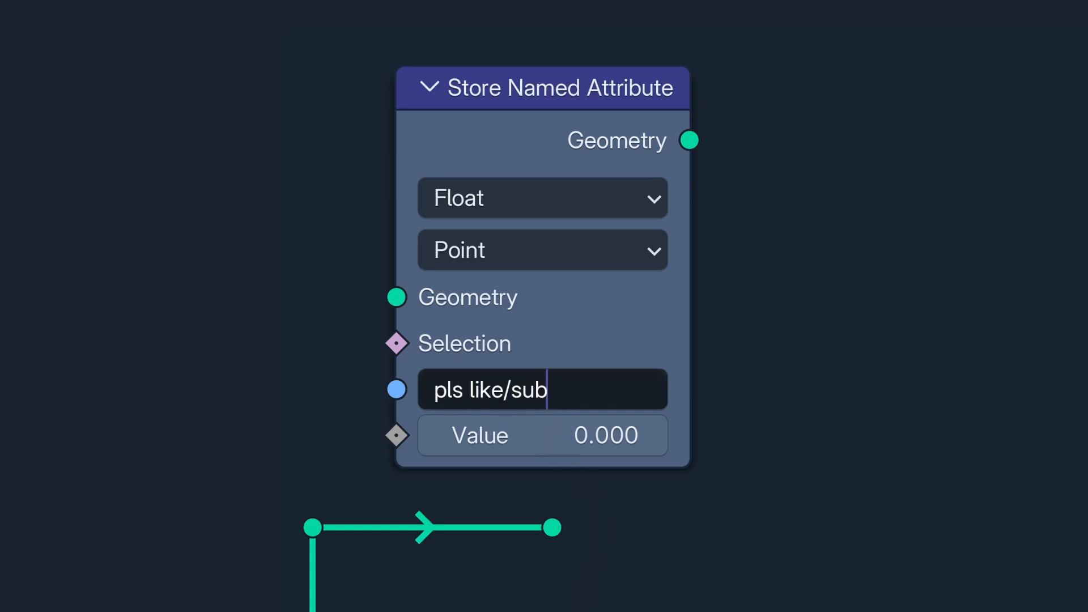
type("scrib")
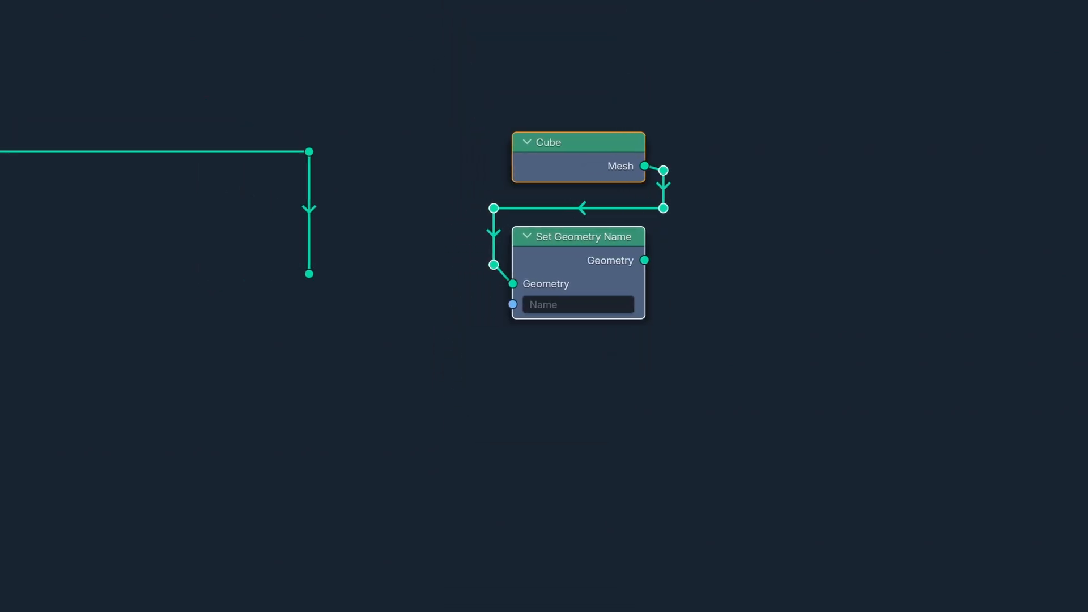
- Name the geometry "Alex" in the first Set Geometry Name node and "Brian" in the second one
left_click(215, 308)
type("A")
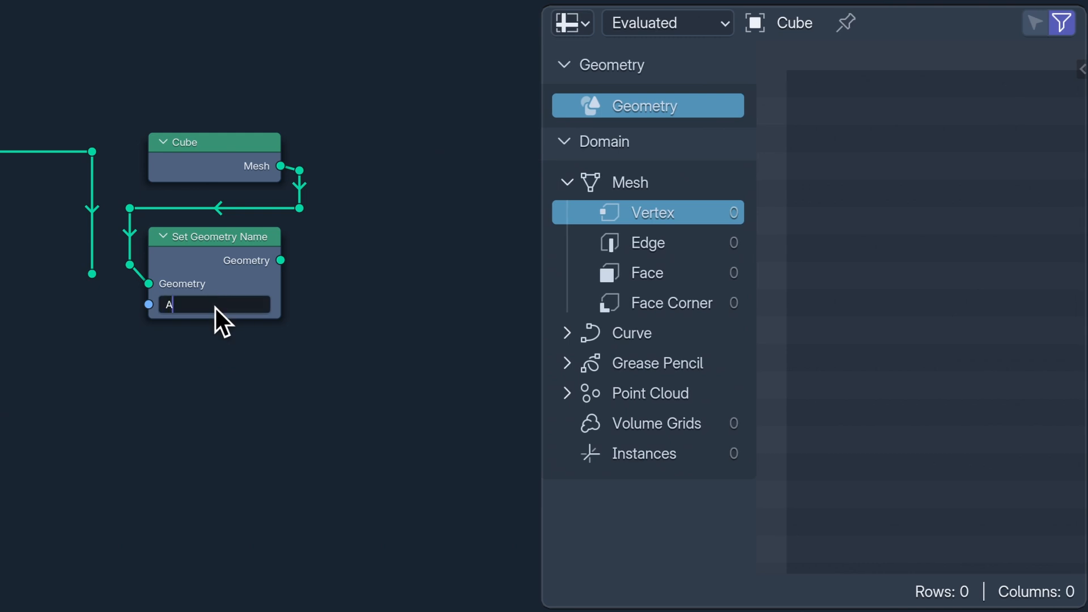
type("lex")
key("Return")
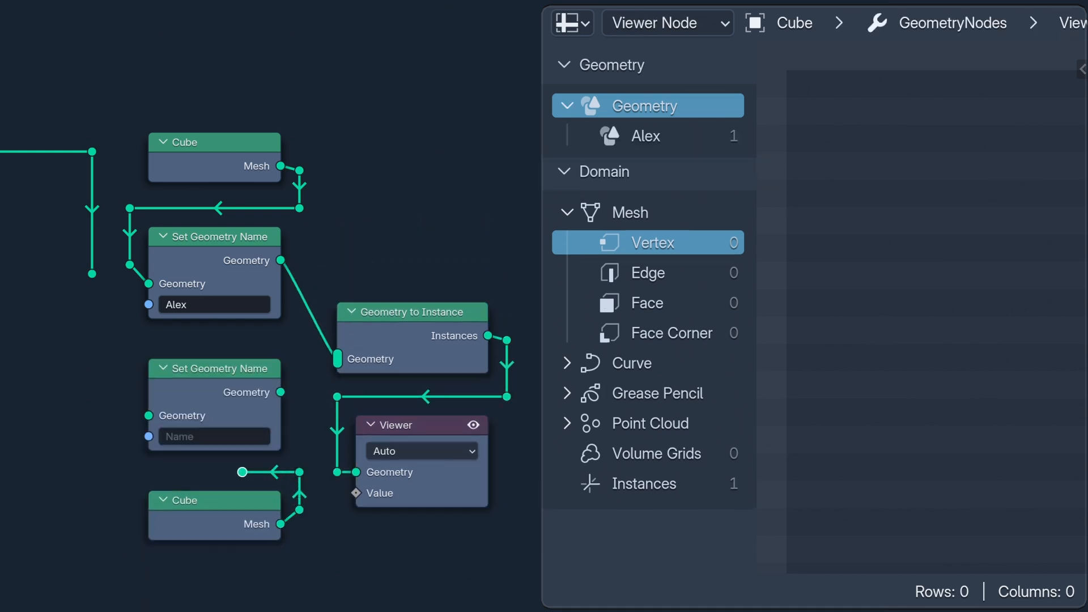
left_click(230, 441)
type("Brian")
key("Return")
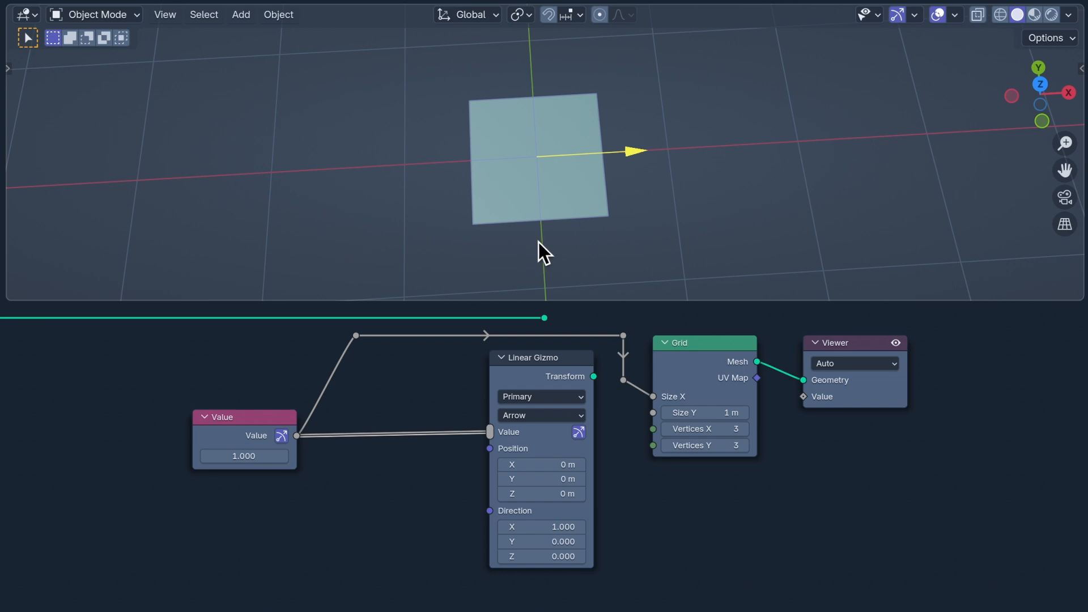
- Stretch the grid along X with the linear gizmo to a value of about 5.79, and reset the Value node to 1
left_click_drag(915, 129, 951, 111)
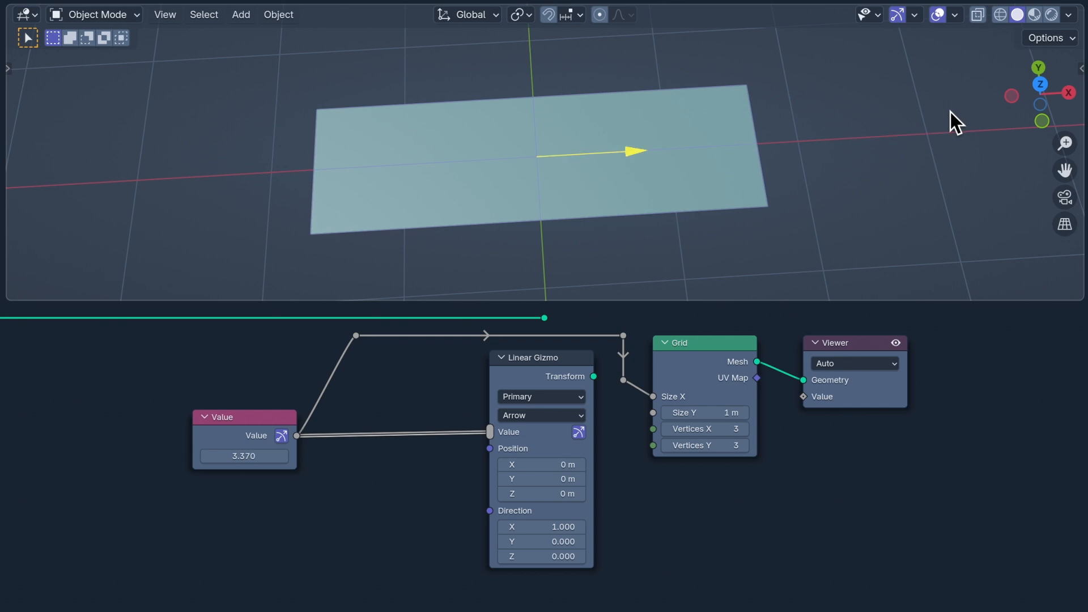
left_click_drag(645, 150, 957, 114)
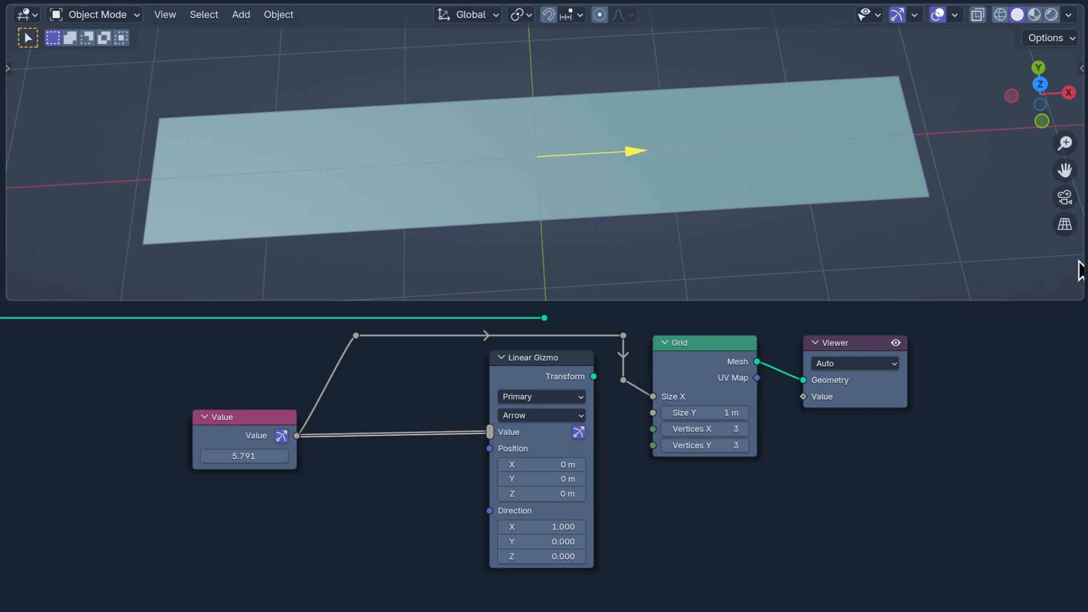
left_click(253, 457)
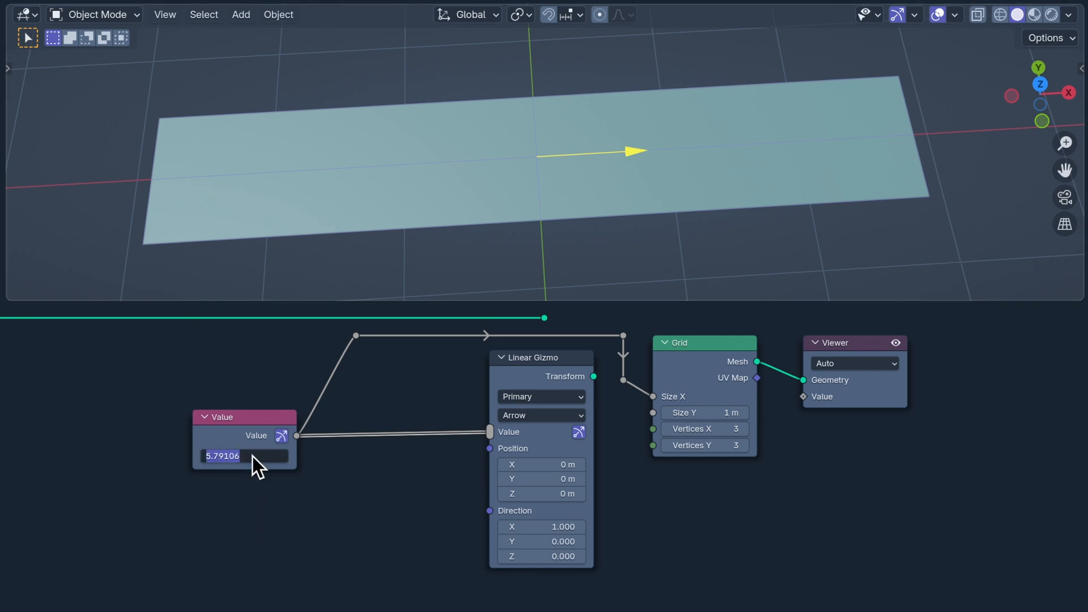
type("1")
key("Return")
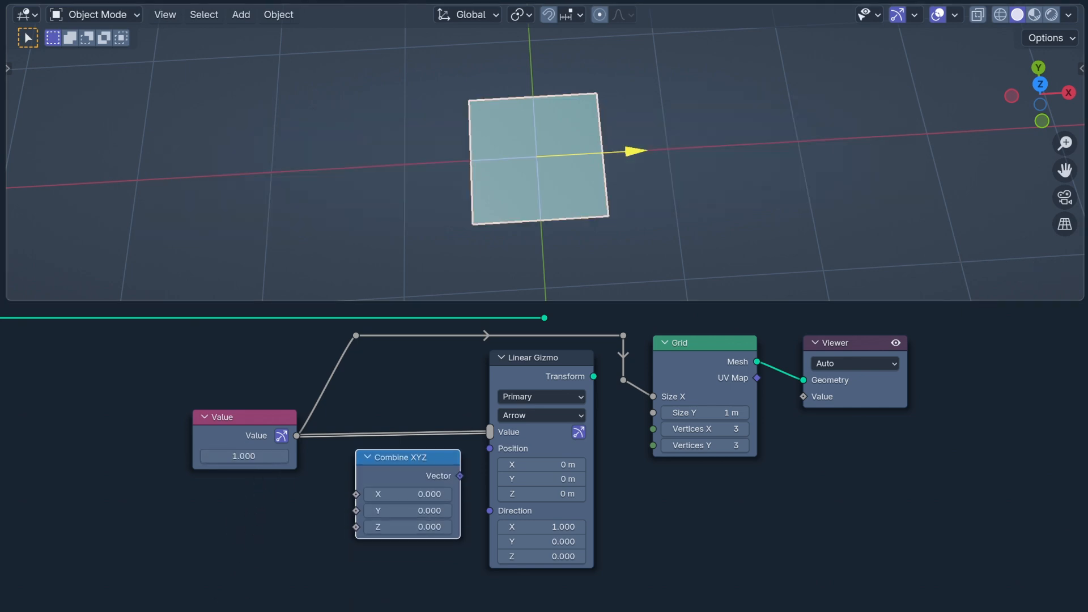
- Feed the Value through the X input of a Combine XYZ node into the Linear Gizmo's Position, and pull the gizmo to about 1.3
left_click(374, 465)
left_click_drag(297, 436, 356, 499)
left_click_drag(460, 480, 489, 448)
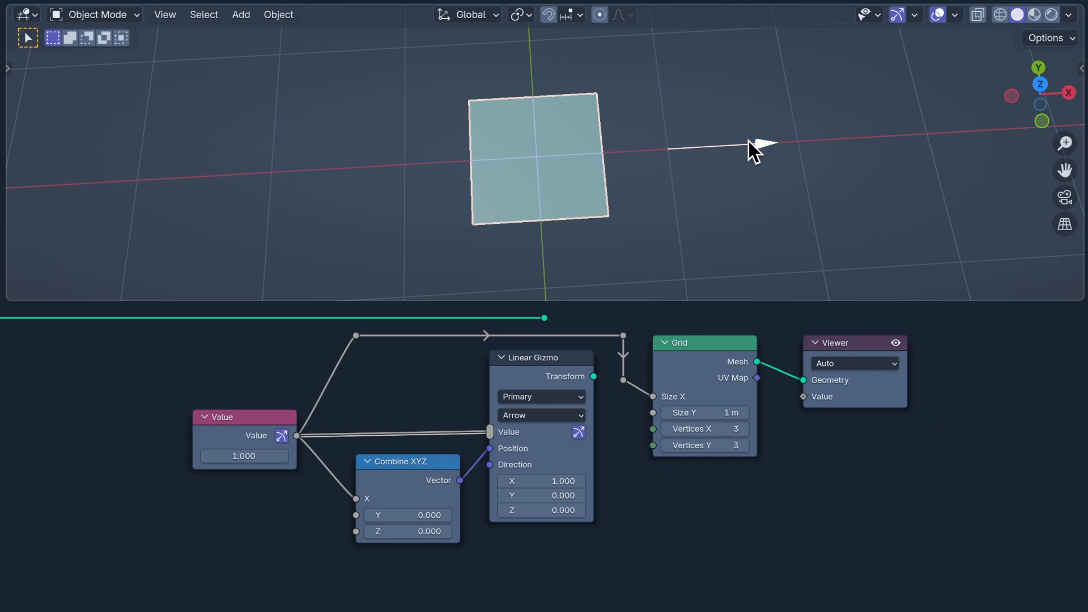
left_click_drag(758, 142, 798, 144)
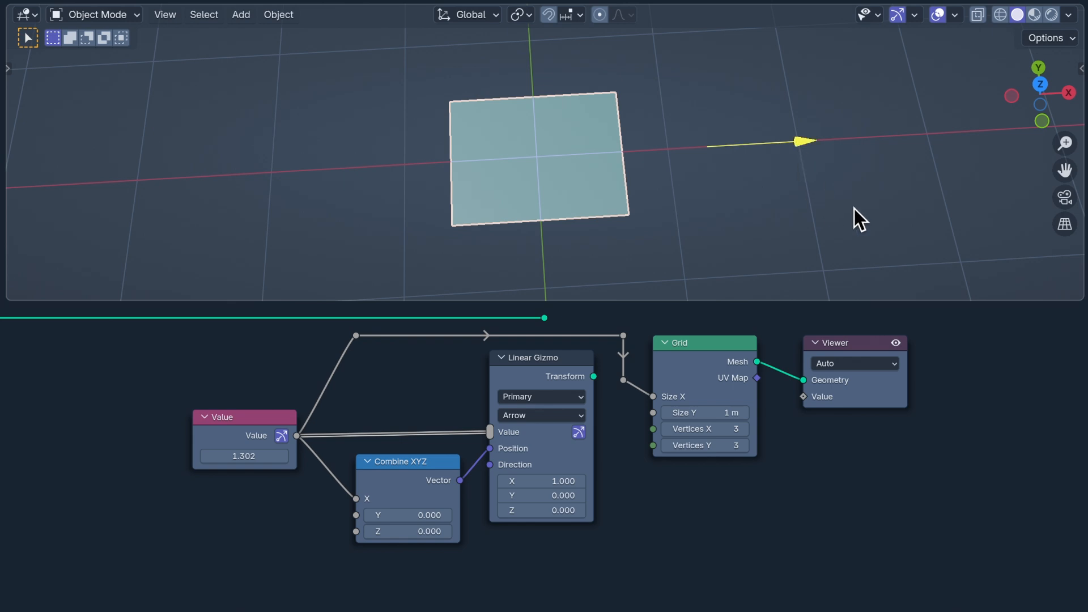
- Insert a Transform Geometry node between Grid and Viewer, with its X translation set to 0 m
left_click_drag(855, 343, 1004, 343)
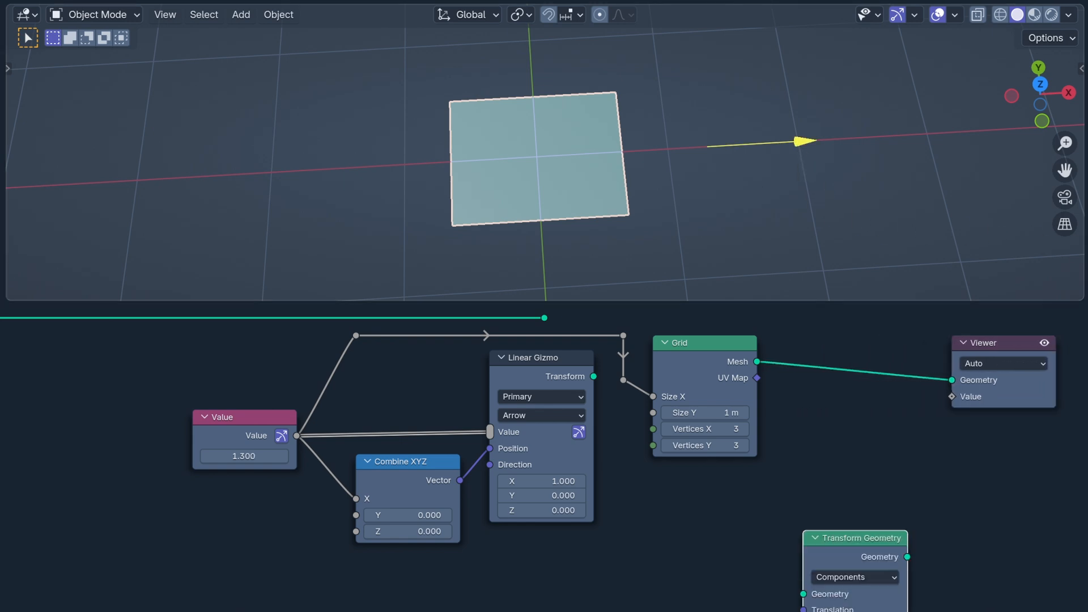
left_click(856, 343)
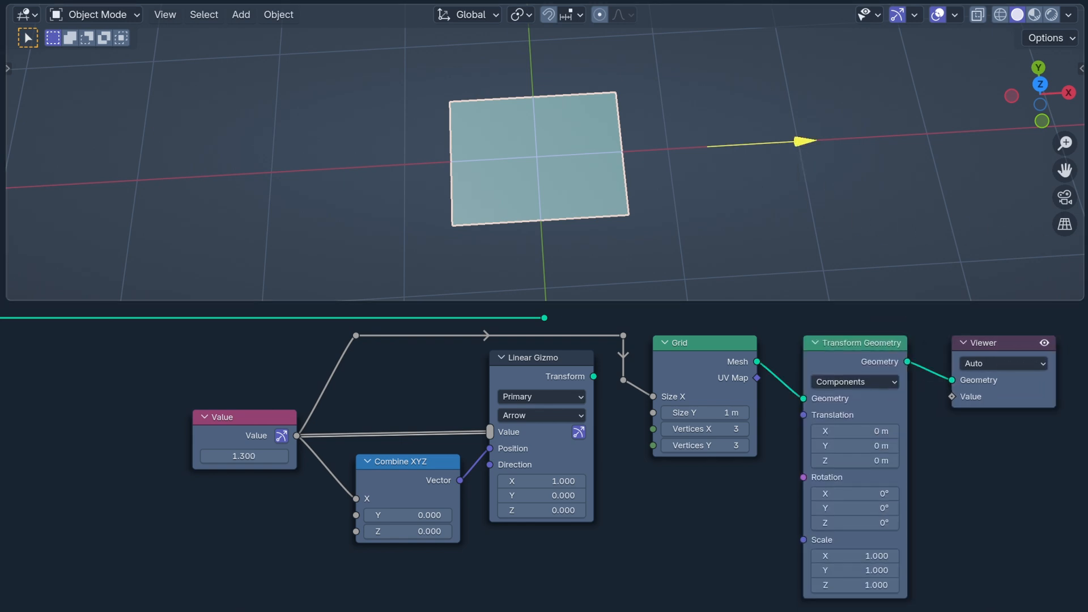
mouse_move(867, 430)
left_mouse_down()
mouse_move(845, 430)
mouse_move(937, 431)
mouse_move(786, 431)
mouse_move(975, 431)
mouse_move(869, 430)
left_mouse_up()
type("0")
key("Return")
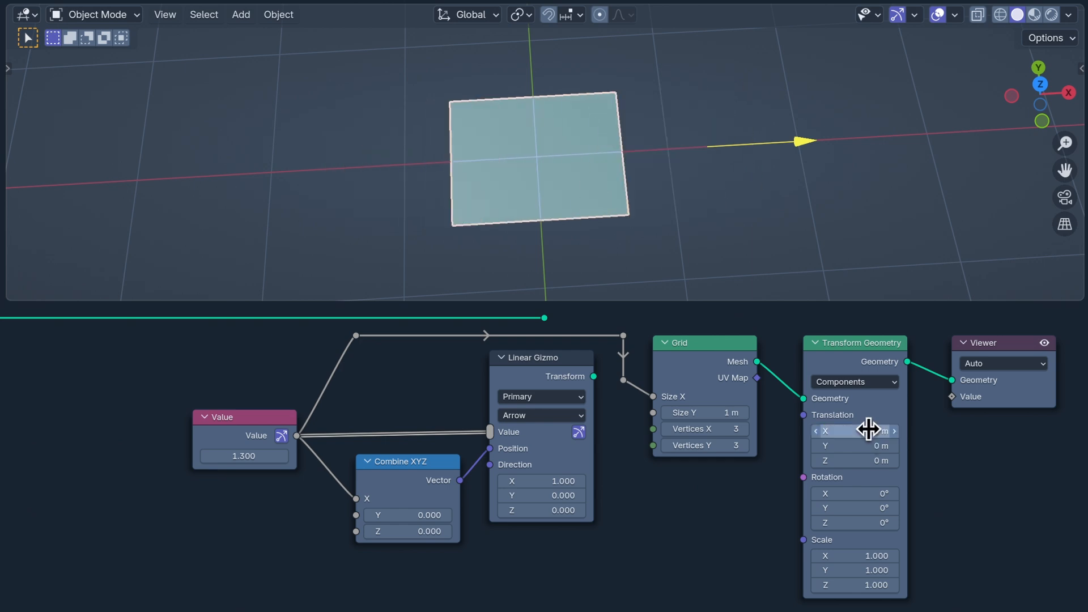
- Insert a Join Geometry node between Grid and Transform Geometry, and link the Linear Gizmo's Transform output into it
left_click_drag(879, 610, 1074, 374)
key("g")
left_click(829, 344)
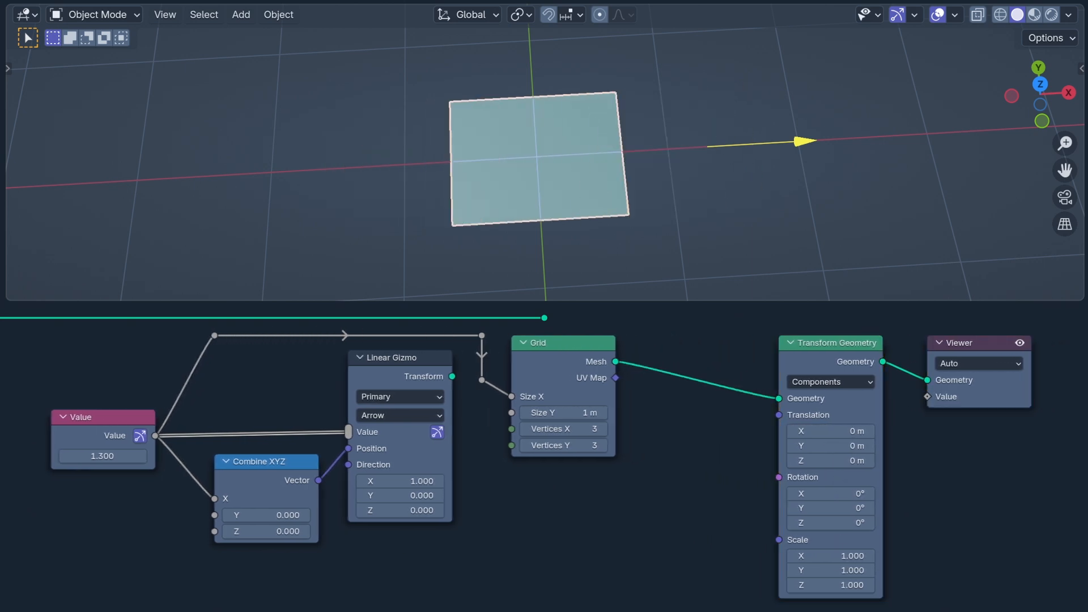
left_click_drag(697, 611, 697, 373)
left_click(697, 470)
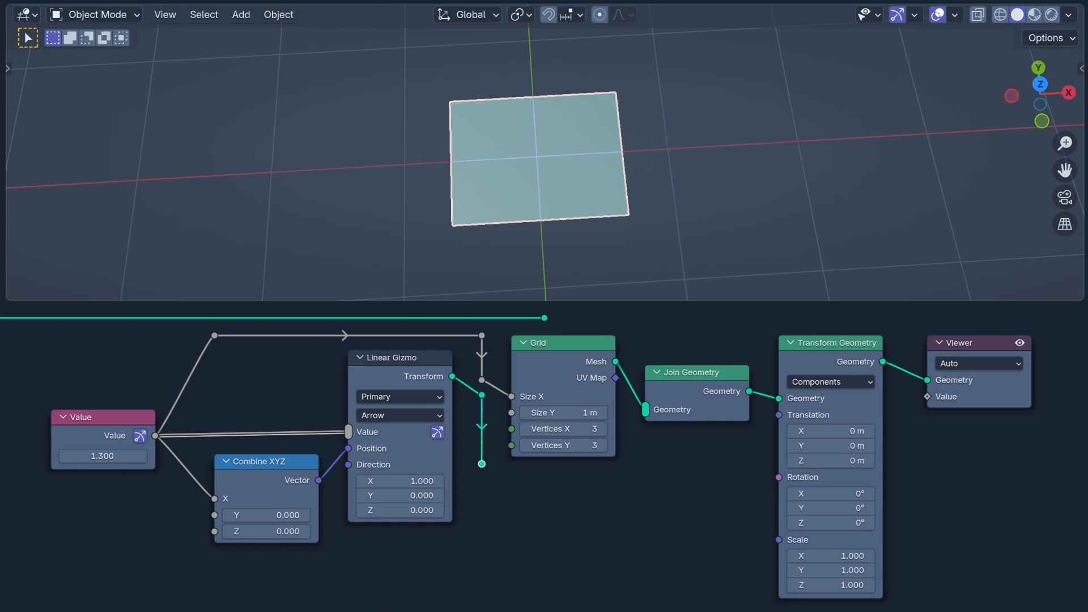
- Set the Transform Geometry translation to about -0.41 m in X and 0.38 m in Z, and adjust its Z rotation
left_click_drag(857, 430, 811, 431)
left_click_drag(850, 460, 893, 460)
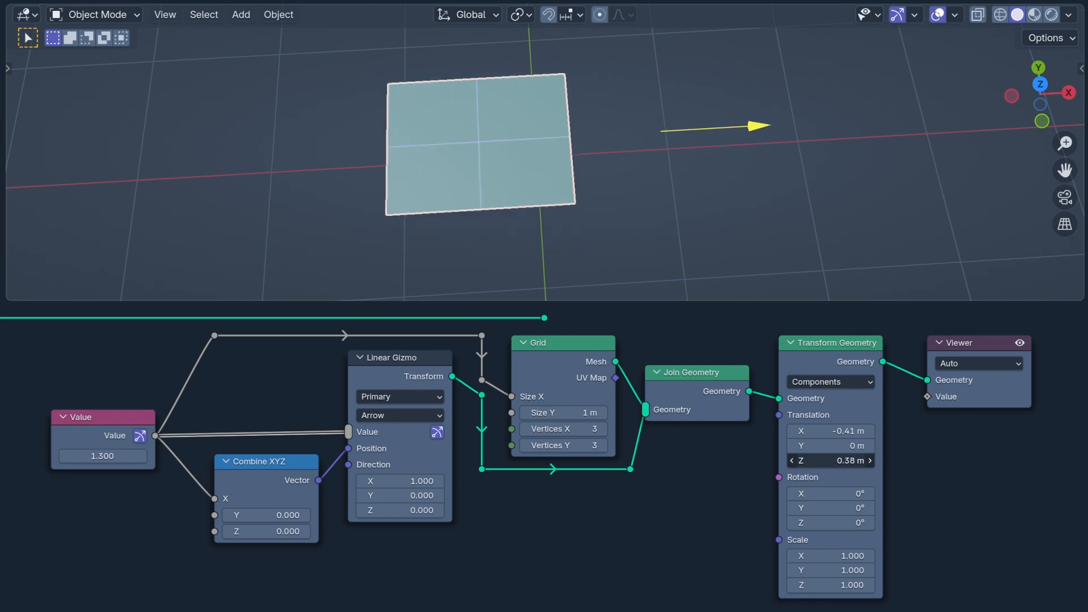
mouse_move(847, 523)
left_mouse_down()
mouse_move(805, 522)
mouse_move(851, 523)
left_mouse_up()
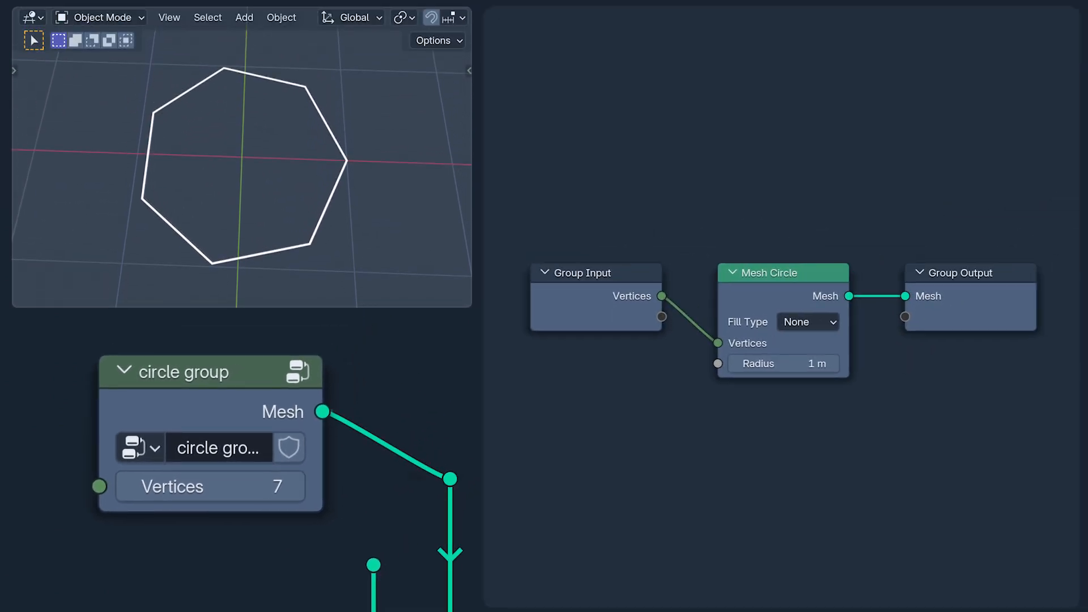
- Reduce the circle group's Vertices to 2 and inspect the notice on its node header
left_click(125, 498)
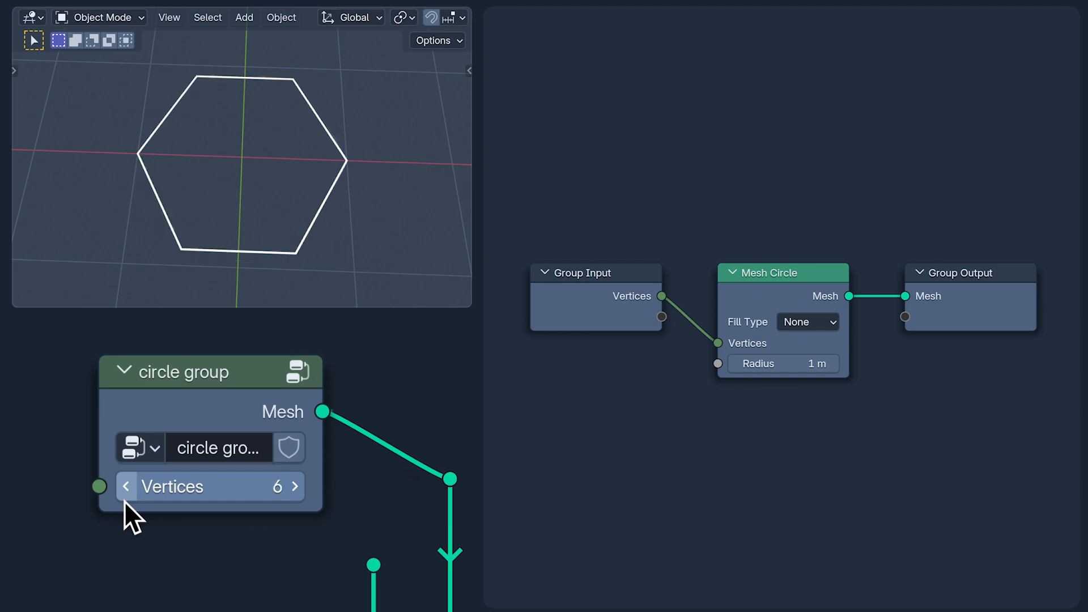
left_click(125, 498)
left_click(125, 498)
left_click(126, 498)
left_click(125, 498)
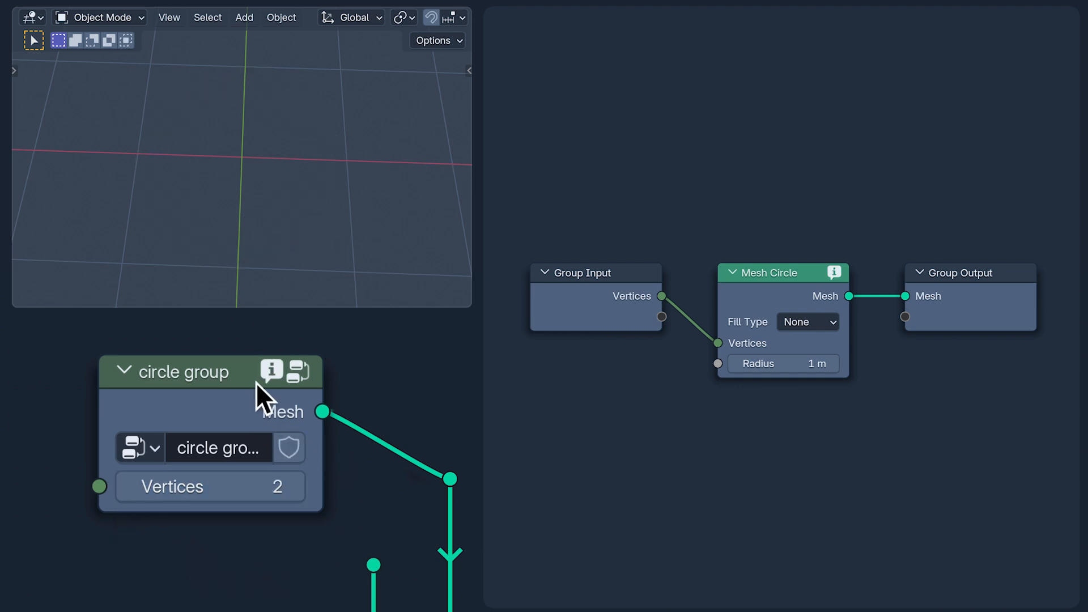
mouse_move(273, 370)
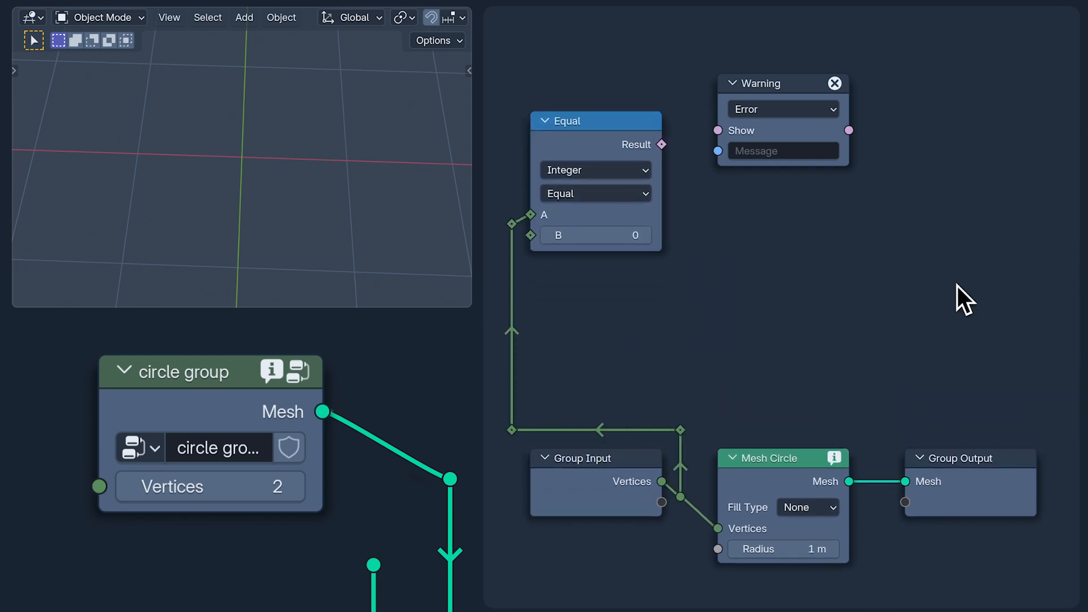
- Make the Warning node show the message "you're not enough" when the vertex count is Less Than 3
left_click(582, 194)
left_click(583, 236)
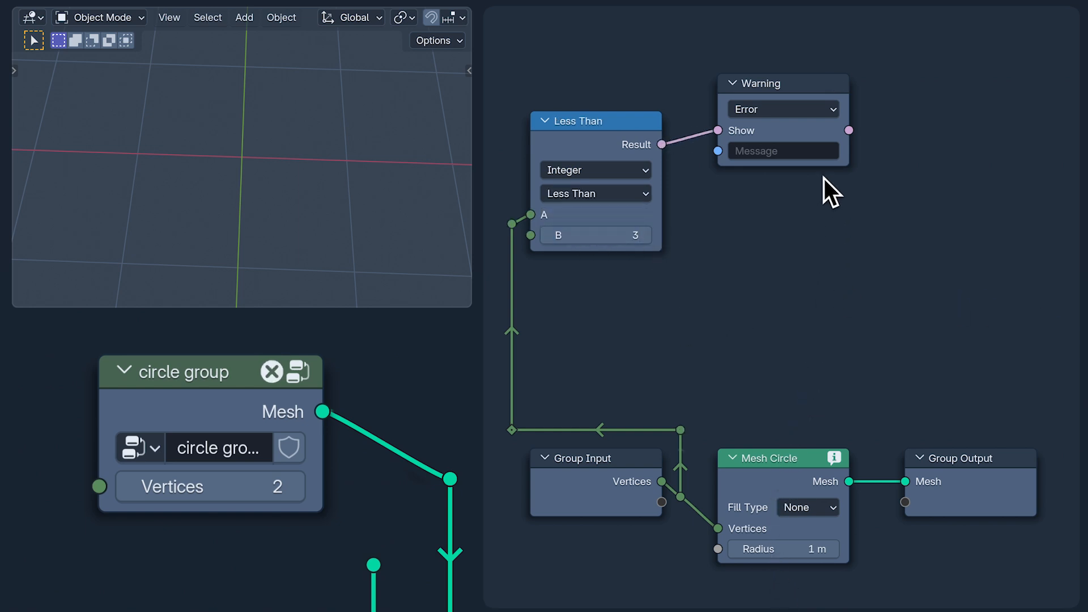
left_click(822, 156)
type("you're not enough")
key("Return")
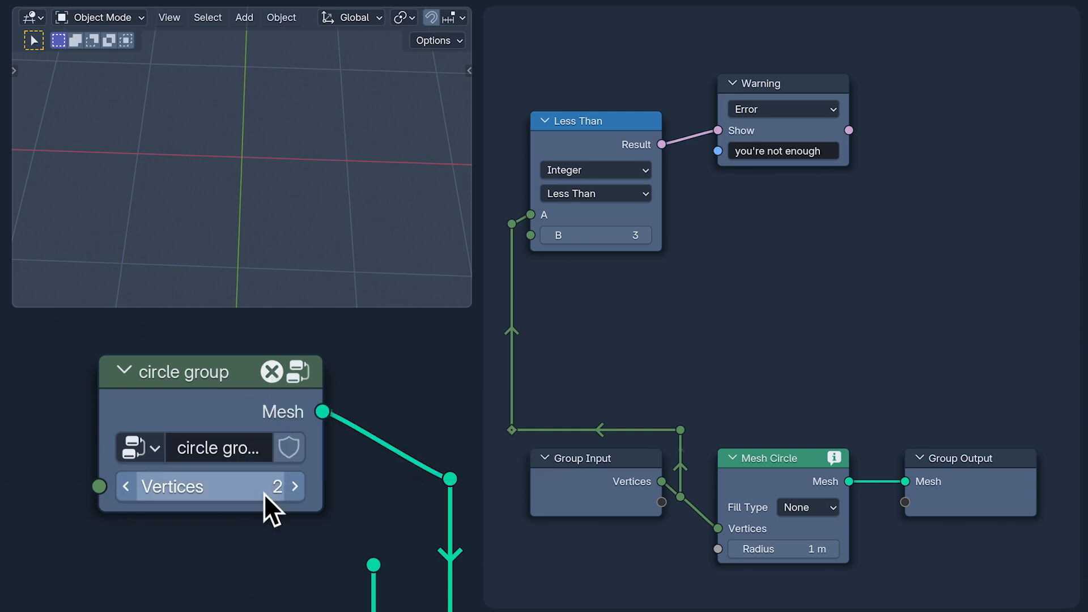
- Switch the Warning node's type to Warning and finally to Info
left_click(801, 111)
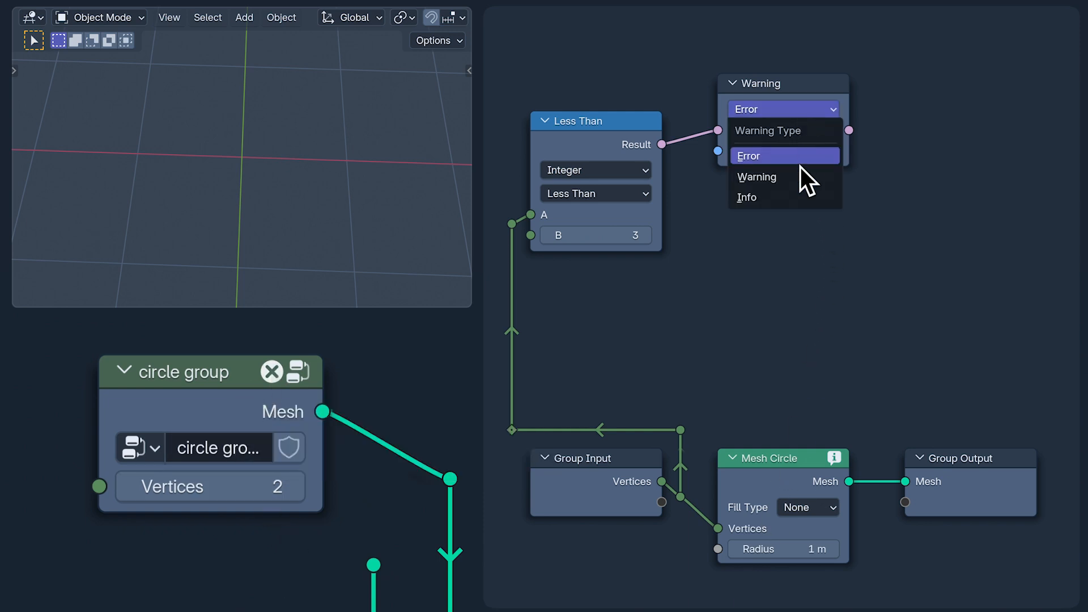
left_click(801, 171)
left_click(784, 118)
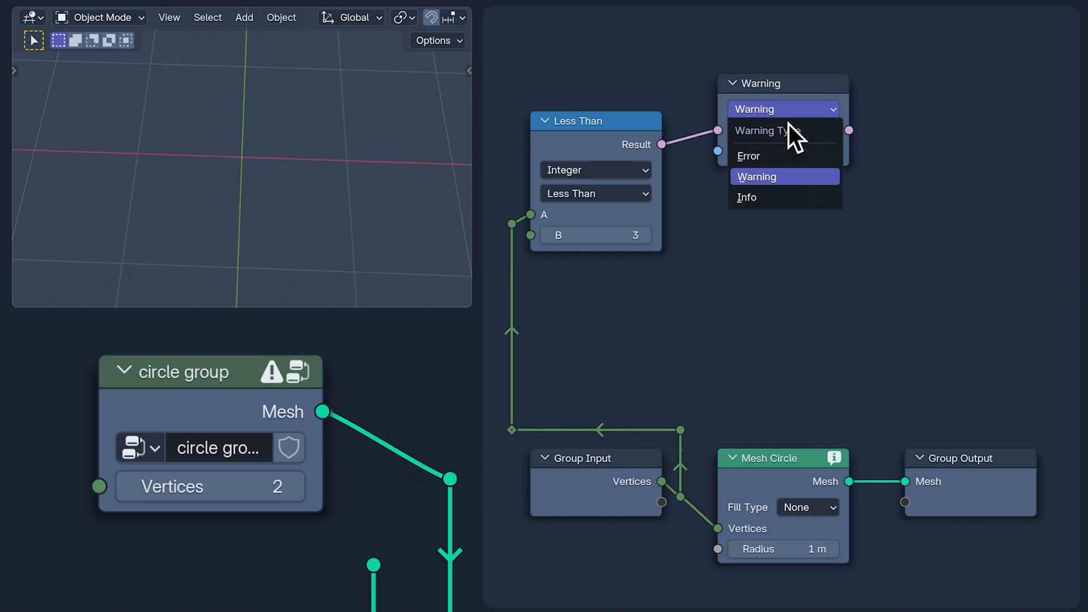
left_click(789, 188)
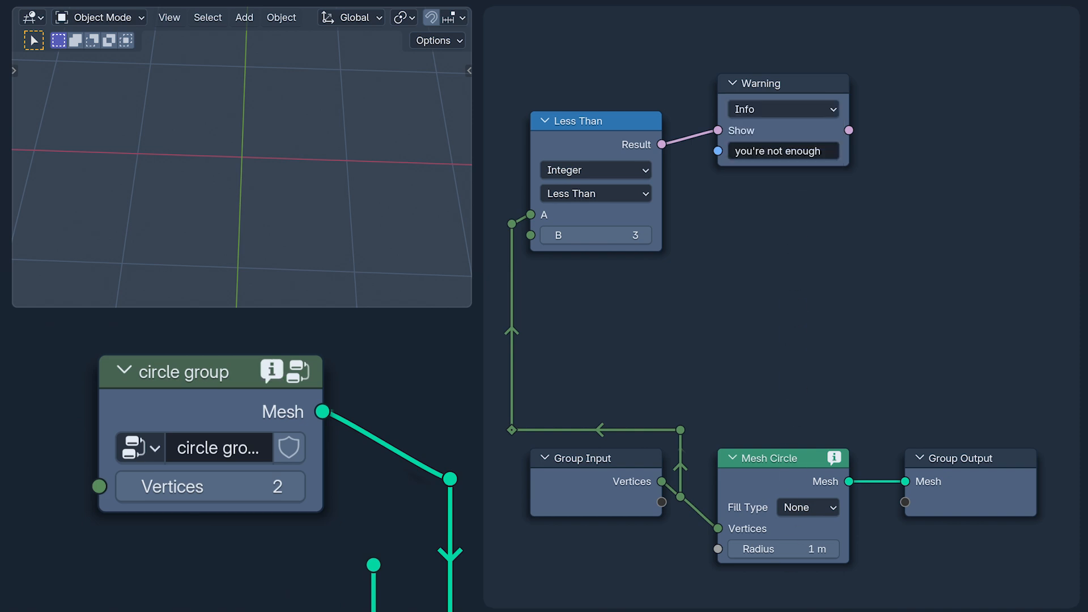
- Review the Warning Propagation options in the Warning node's properties
key("n")
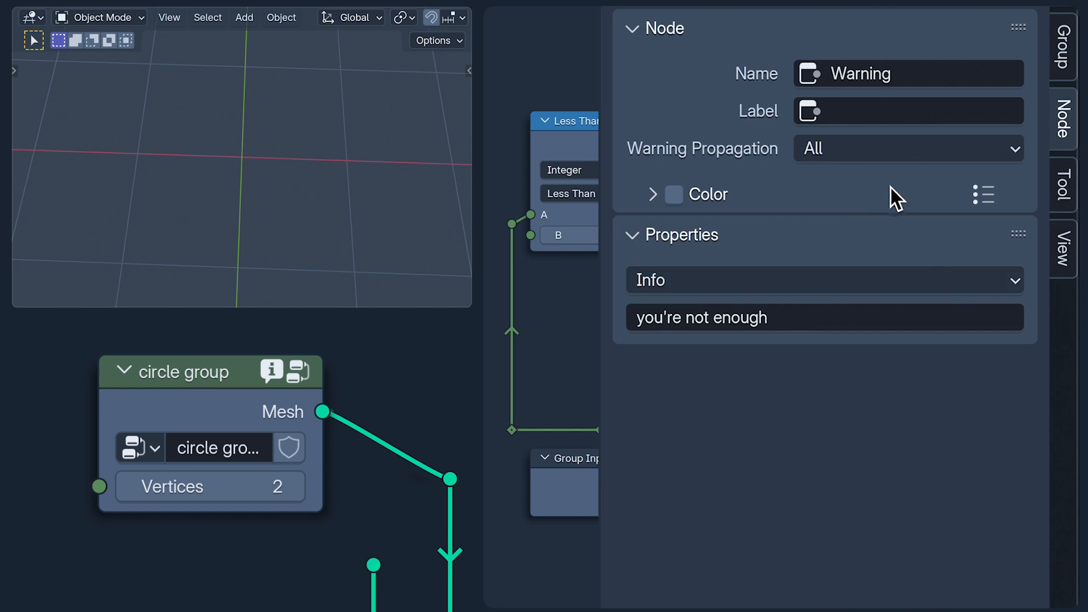
left_click(894, 153)
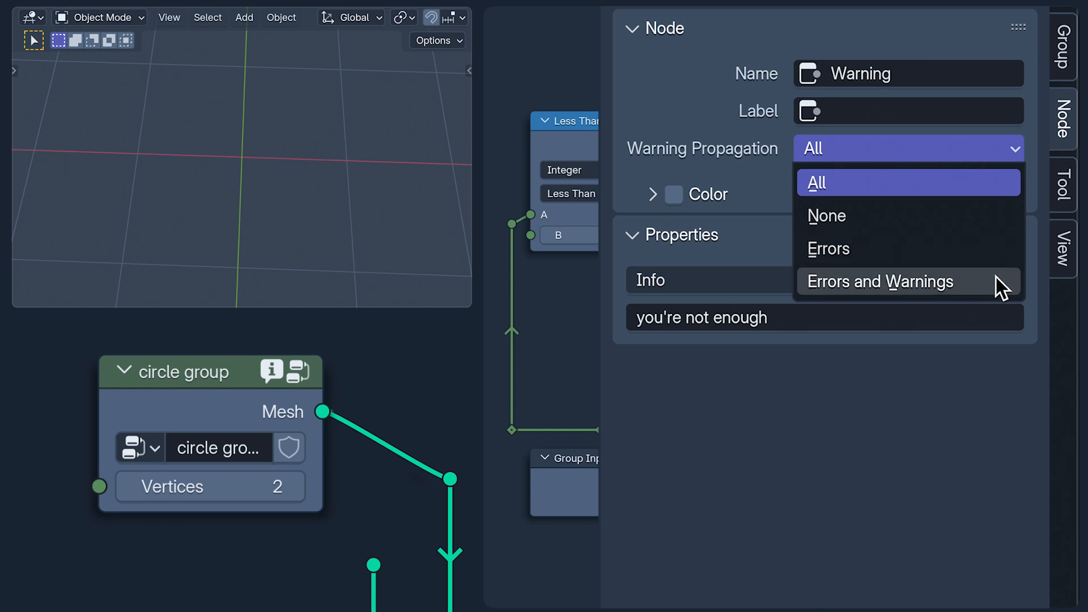
key("n")
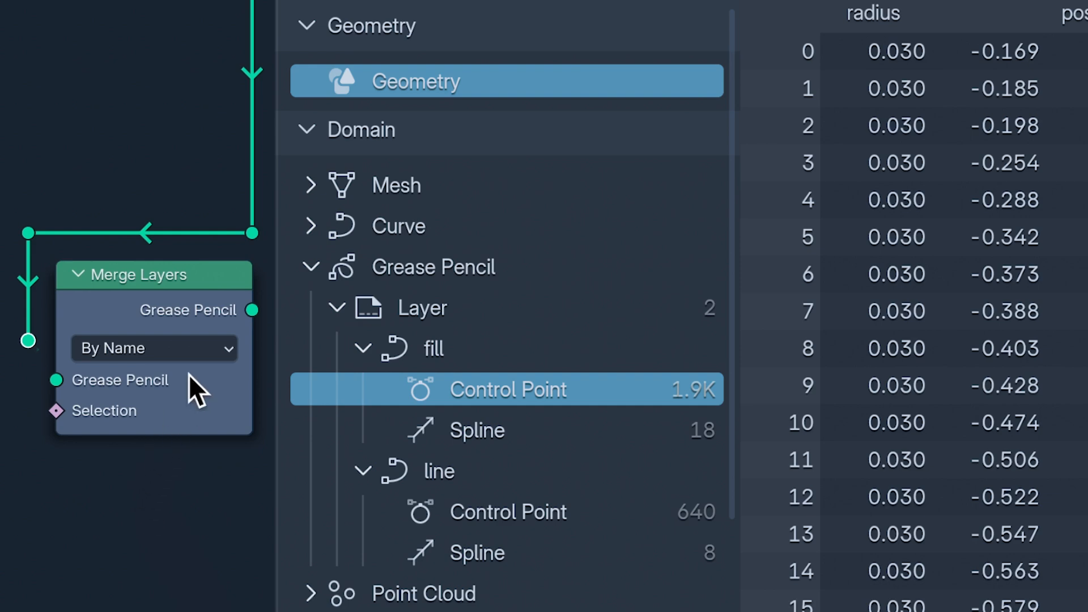
- Set the Merge Layers node to merge By Group ID
left_click(187, 352)
left_click(203, 446)
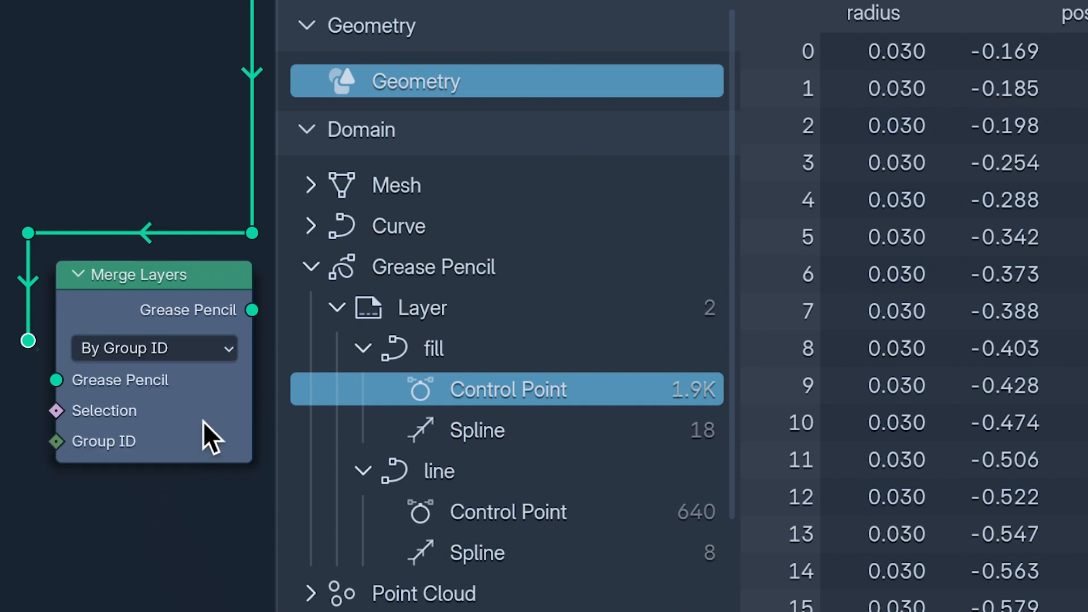